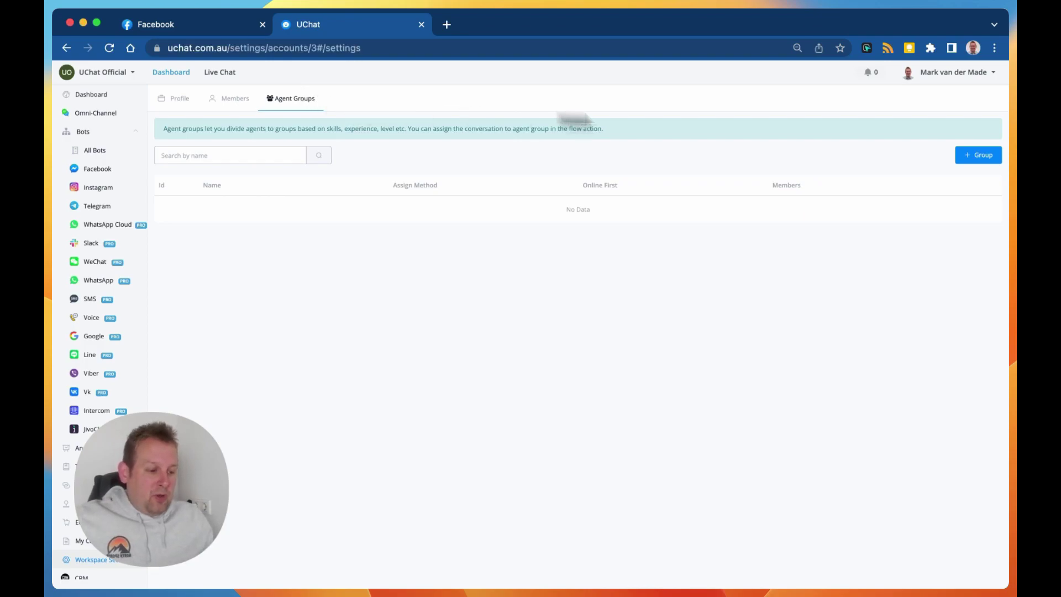
- Create a new agent group named Support with Random assignment and Online First switched on
{"action": "left_click", "coordinate": [988, 156]}
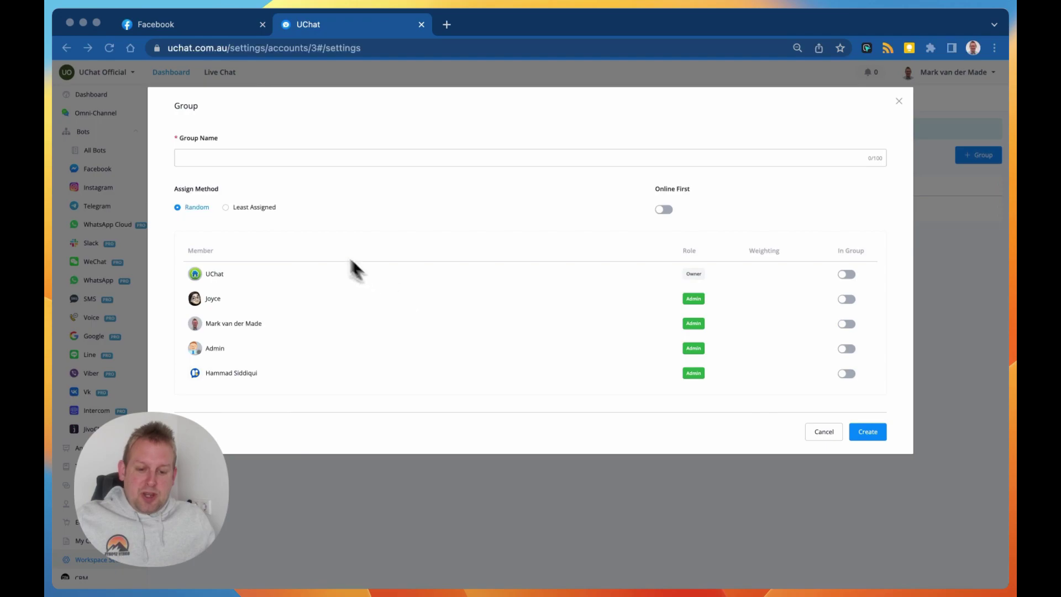
{"action": "left_click", "coordinate": [224, 156]}
{"action": "type", "text": "Support"}
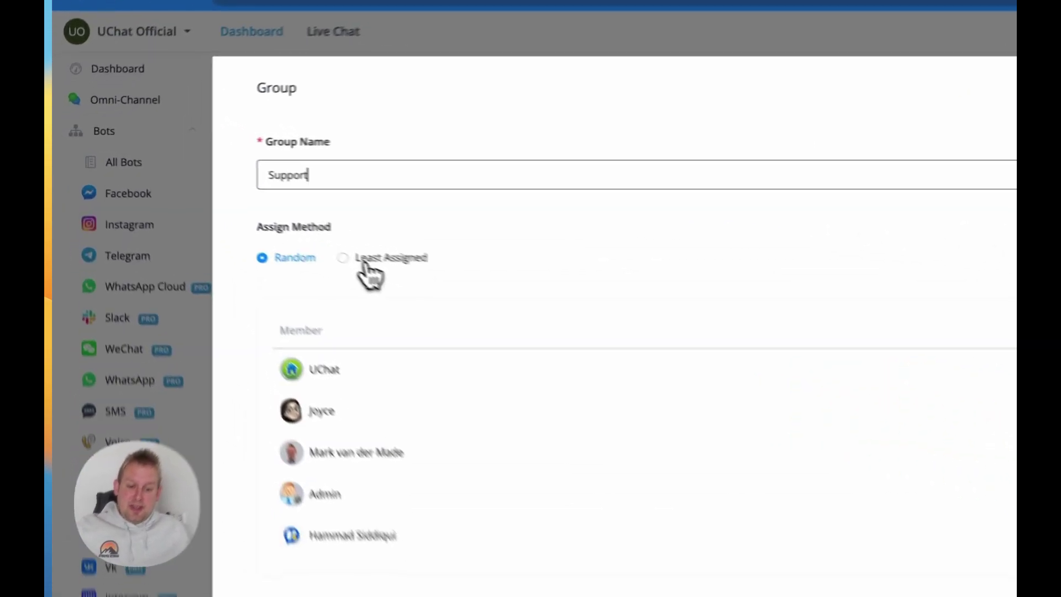
{"action": "left_click", "coordinate": [242, 212]}
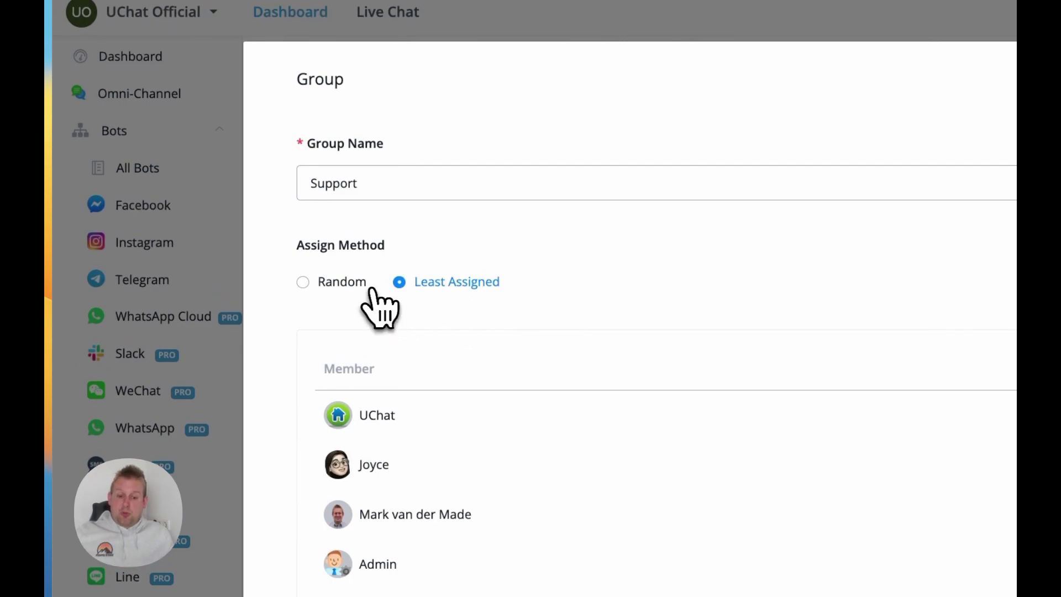
{"action": "left_click", "coordinate": [346, 286]}
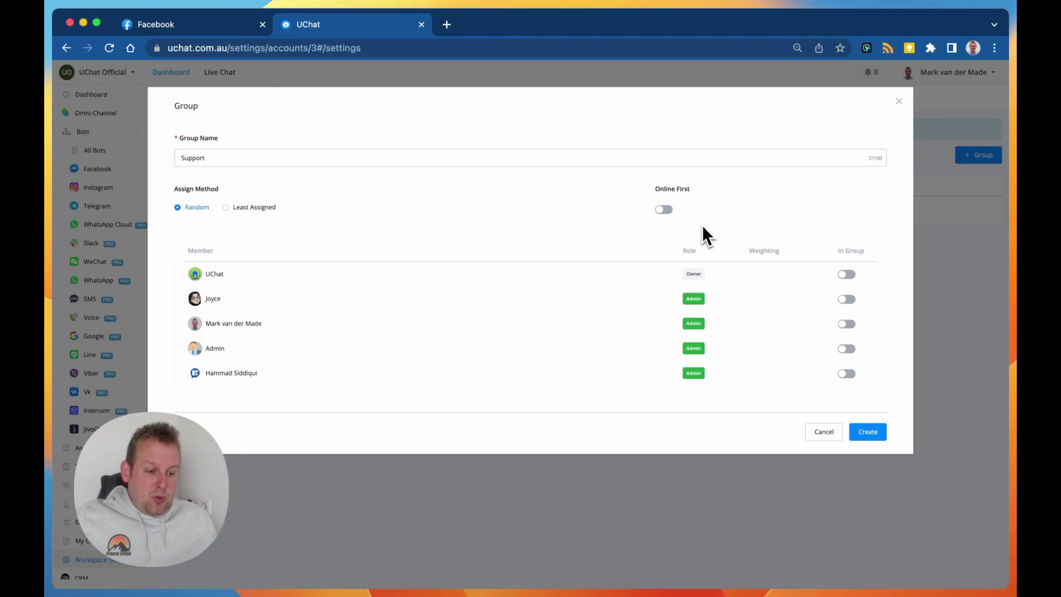
{"action": "left_click", "coordinate": [667, 210]}
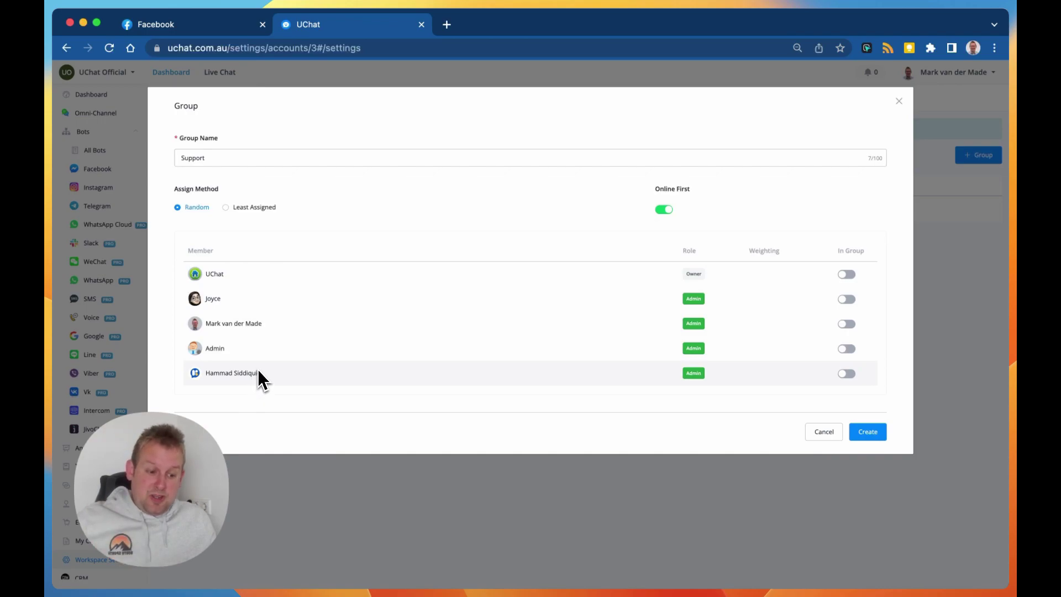
- Add UChat and two admin members to the Support group, leaving UChat's weighting at 1
{"action": "left_click", "coordinate": [845, 274]}
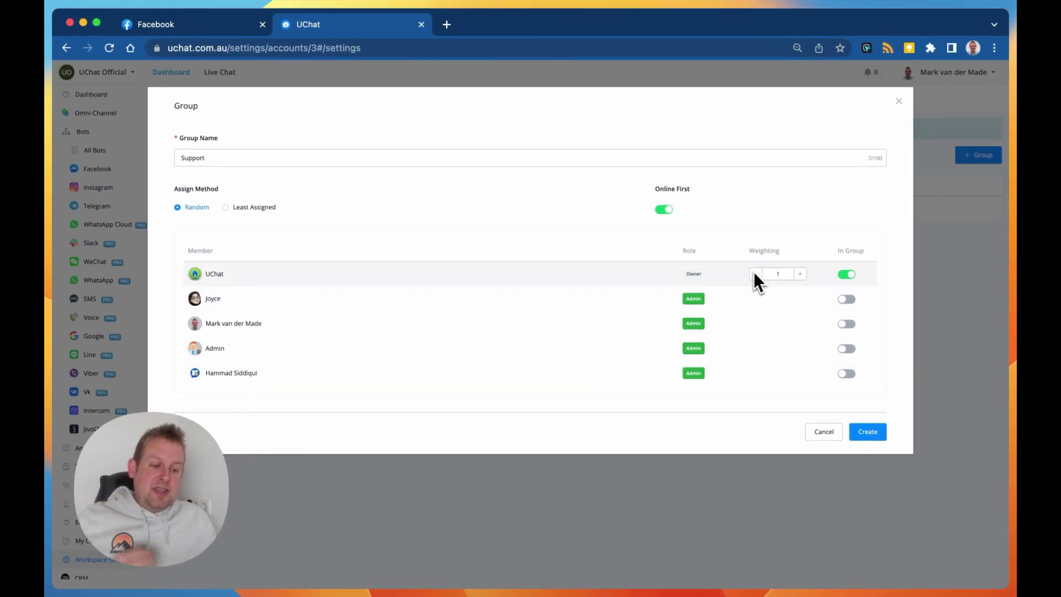
{"action": "left_click", "coordinate": [800, 274]}
{"action": "left_click", "coordinate": [800, 274]}
{"action": "left_click", "coordinate": [800, 274]}
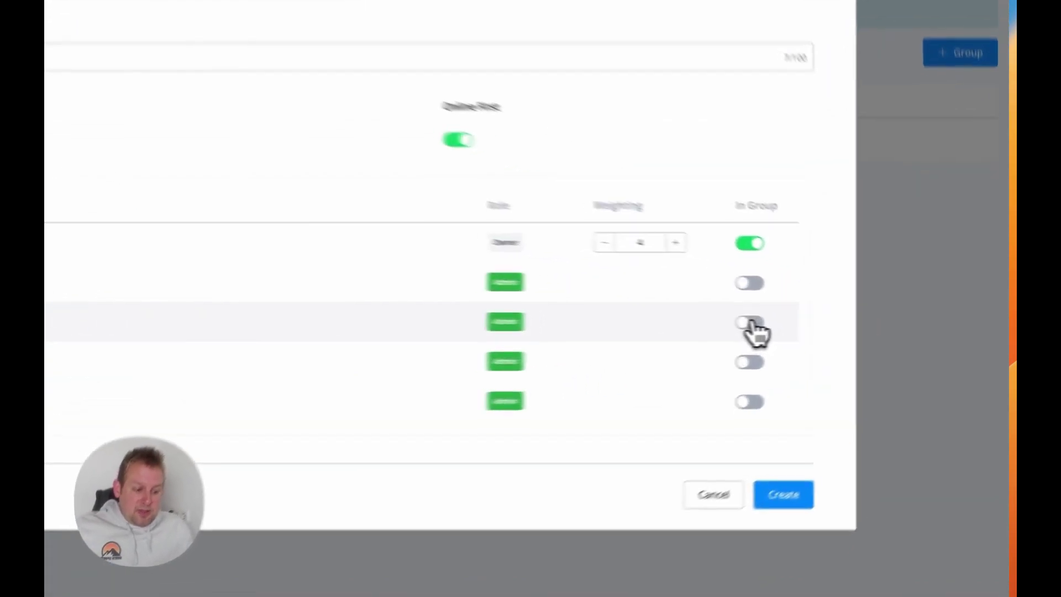
{"action": "left_click", "coordinate": [846, 324]}
{"action": "left_click", "coordinate": [686, 418]}
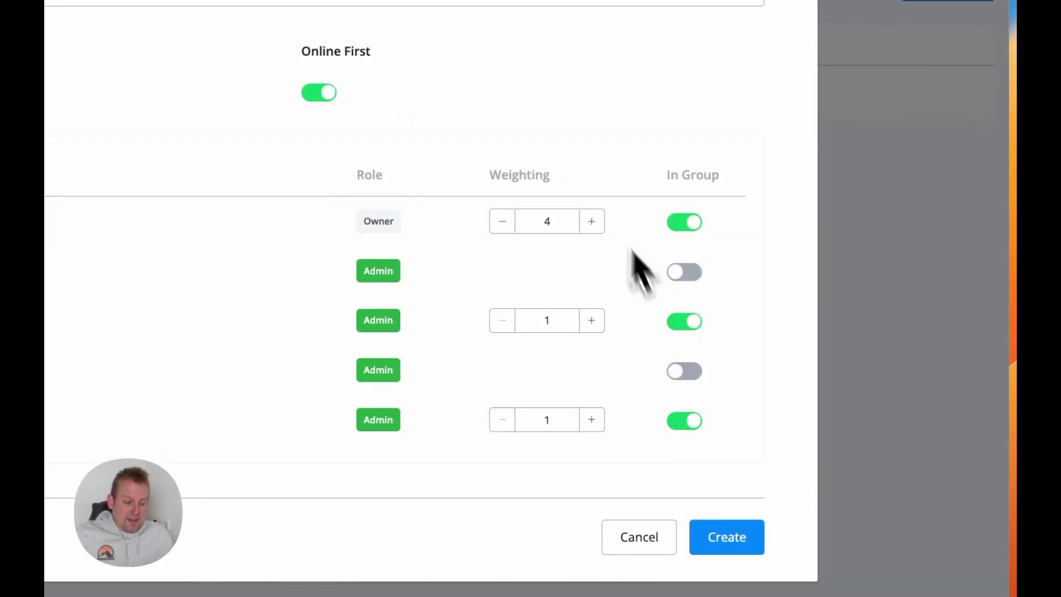
{"action": "left_click", "coordinate": [502, 221]}
{"action": "left_click", "coordinate": [502, 221]}
{"action": "left_click", "coordinate": [502, 221]}
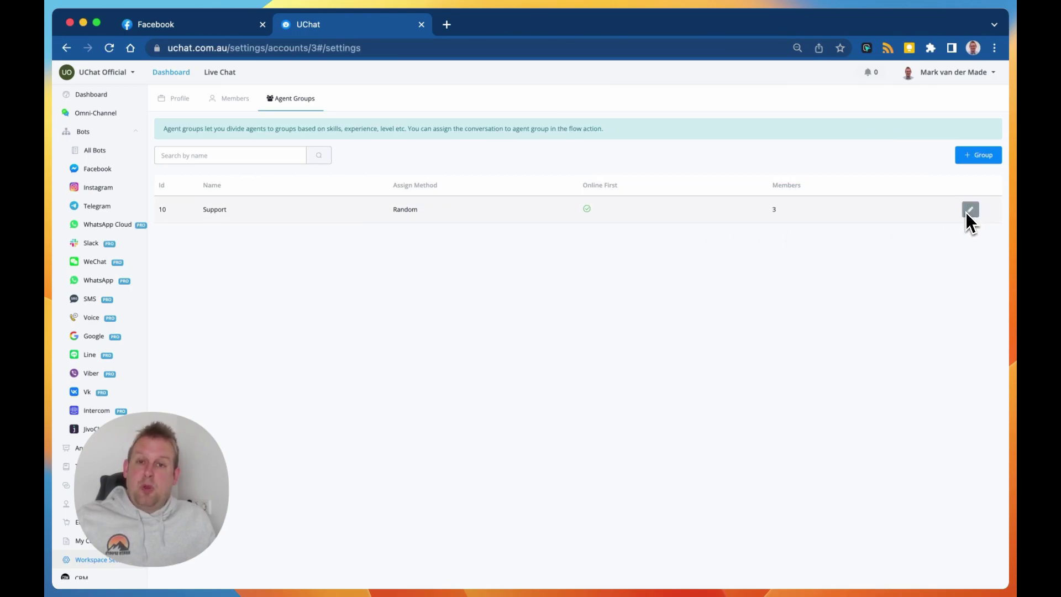
{"action": "left_click", "coordinate": [965, 156]}
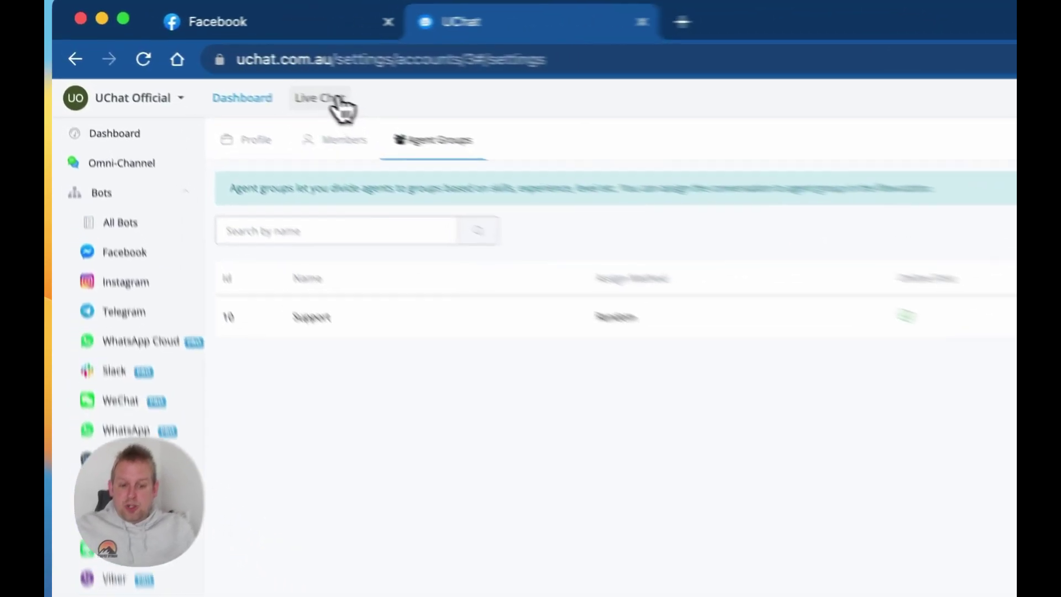
- Look through Live Chat and the dashboard, then open the UChat omnichannel Chatbot from Omni-Channel
{"action": "left_click", "coordinate": [338, 100]}
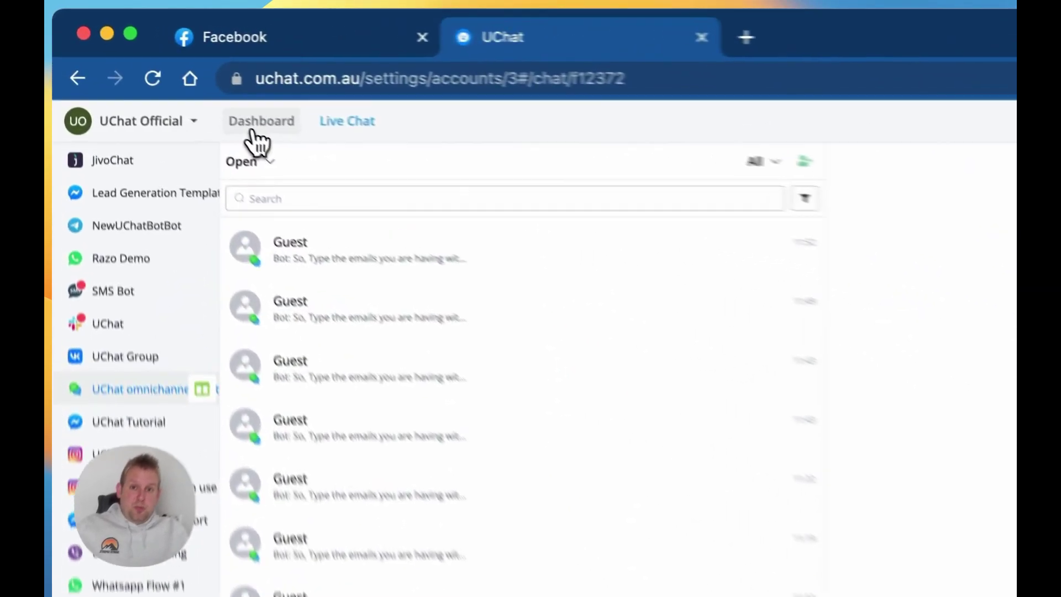
{"action": "left_click", "coordinate": [256, 123]}
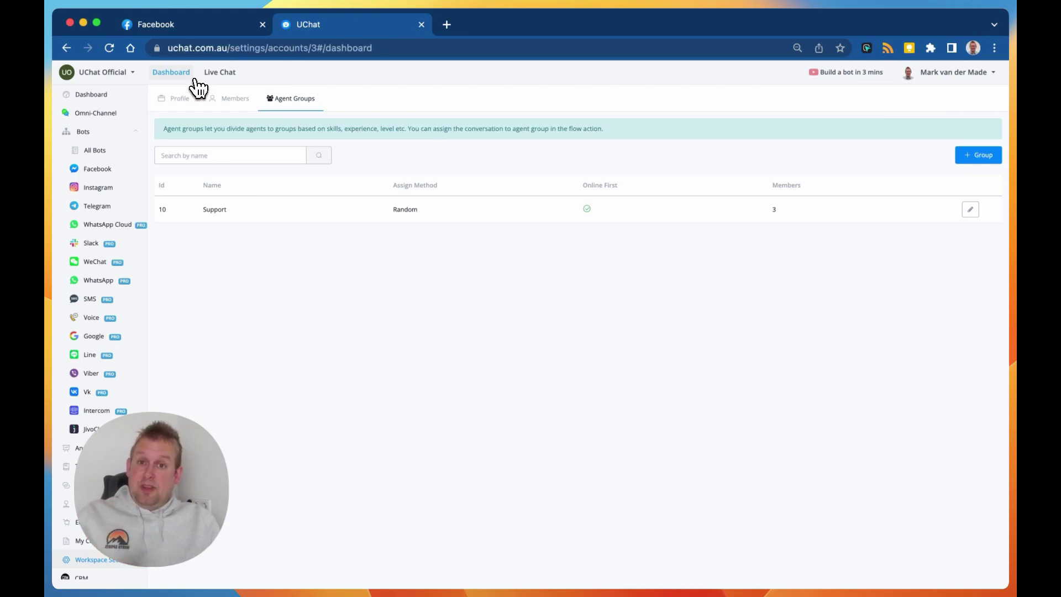
{"action": "left_click", "coordinate": [220, 72]}
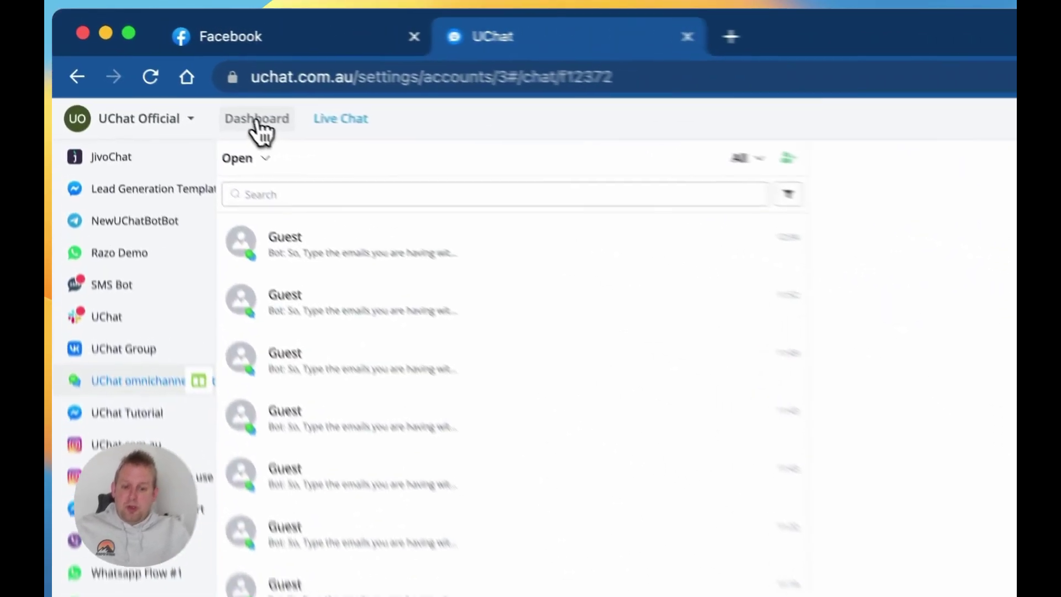
{"action": "left_click", "coordinate": [259, 127]}
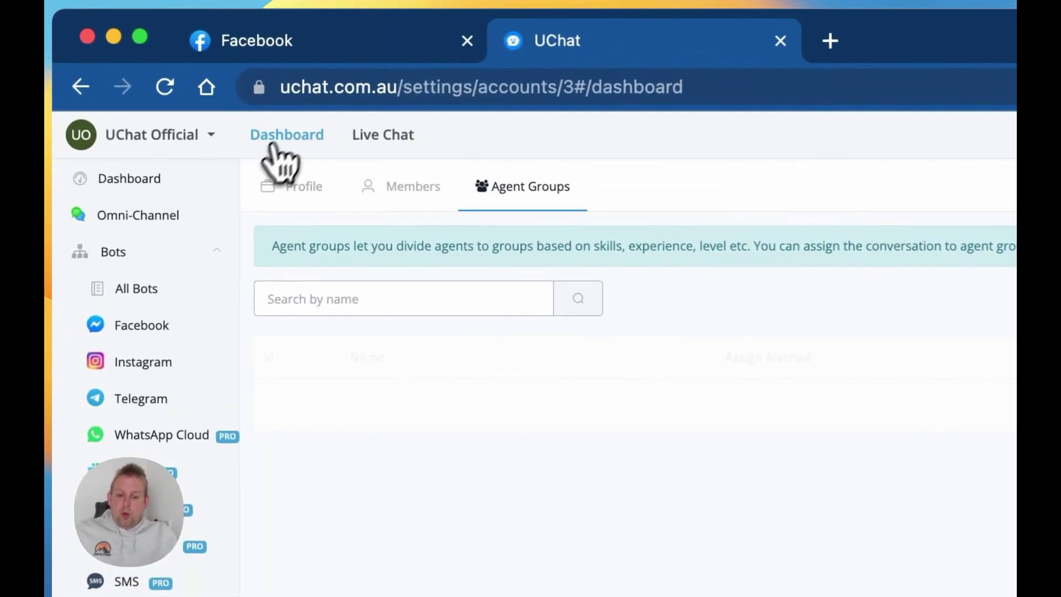
{"action": "left_click", "coordinate": [200, 220]}
{"action": "left_click", "coordinate": [365, 319]}
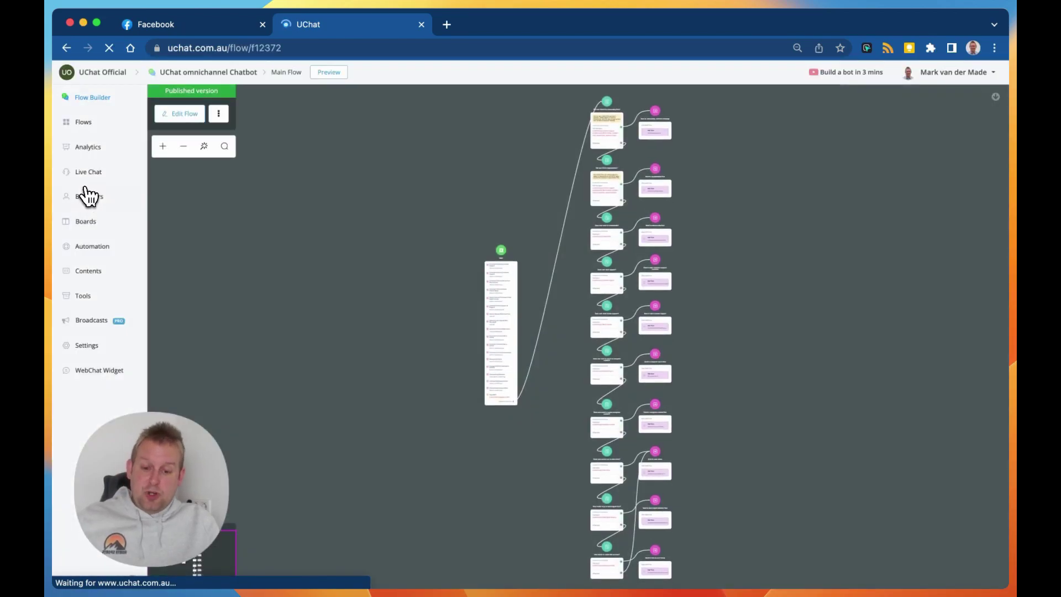
- Show the omnichannel Chatbot's Live Chat list of guest conversations
{"action": "left_click", "coordinate": [90, 182]}
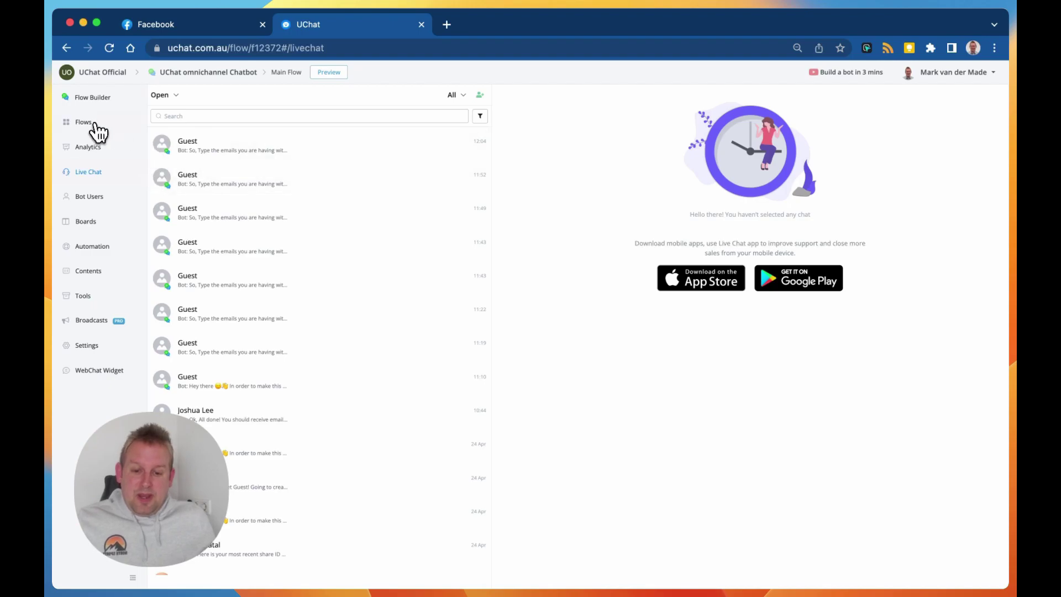
- In the Testing Flows folder, start a new Web sub flow named 'live chat agent assignement'
{"action": "left_click", "coordinate": [91, 124]}
{"action": "left_click", "coordinate": [888, 255]}
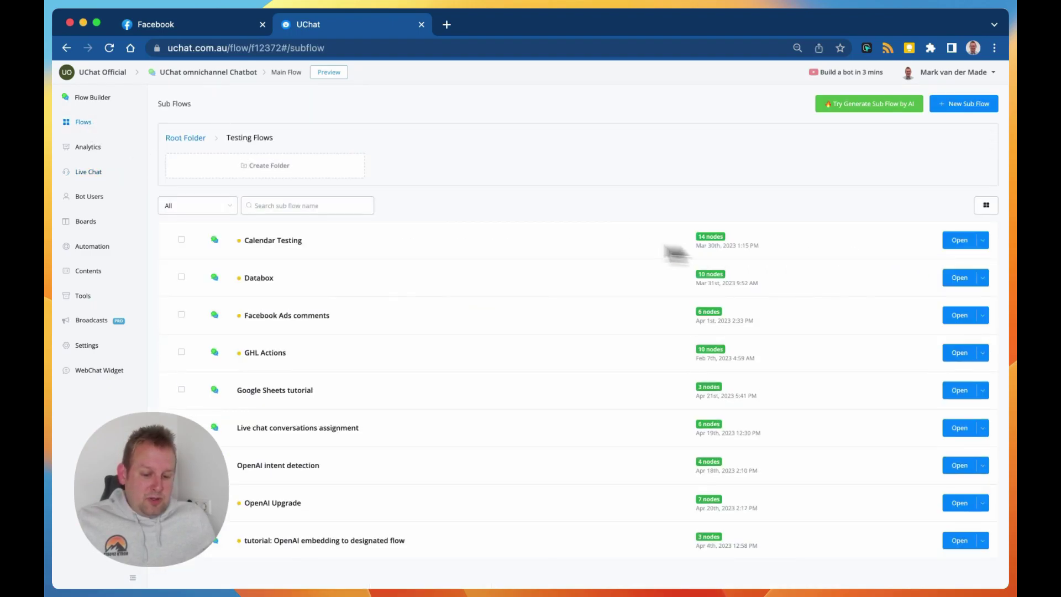
{"action": "left_click", "coordinate": [970, 105]}
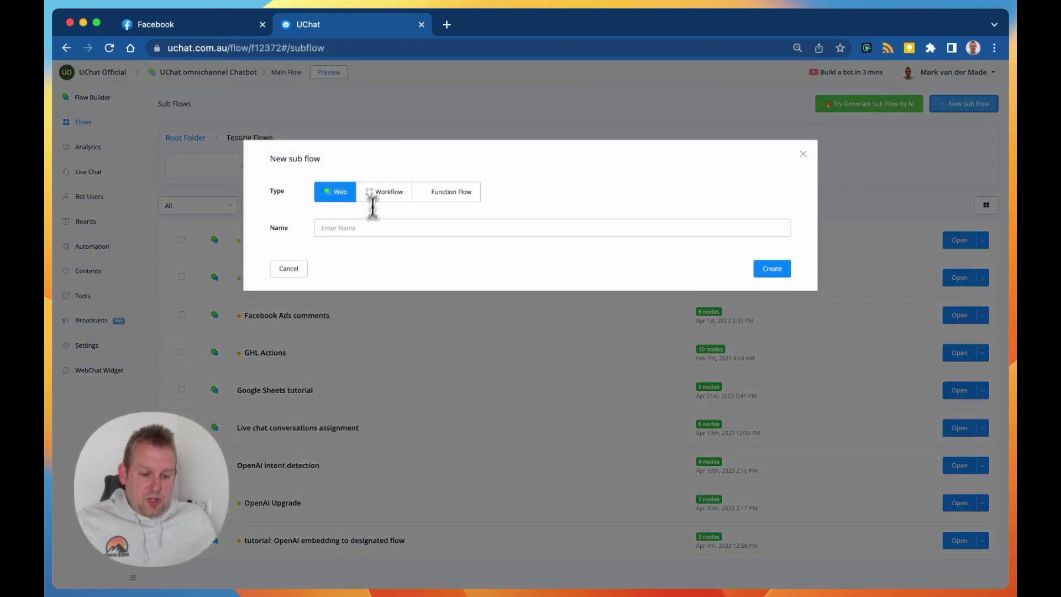
{"action": "left_click", "coordinate": [380, 226]}
{"action": "type", "text": "live cha"}
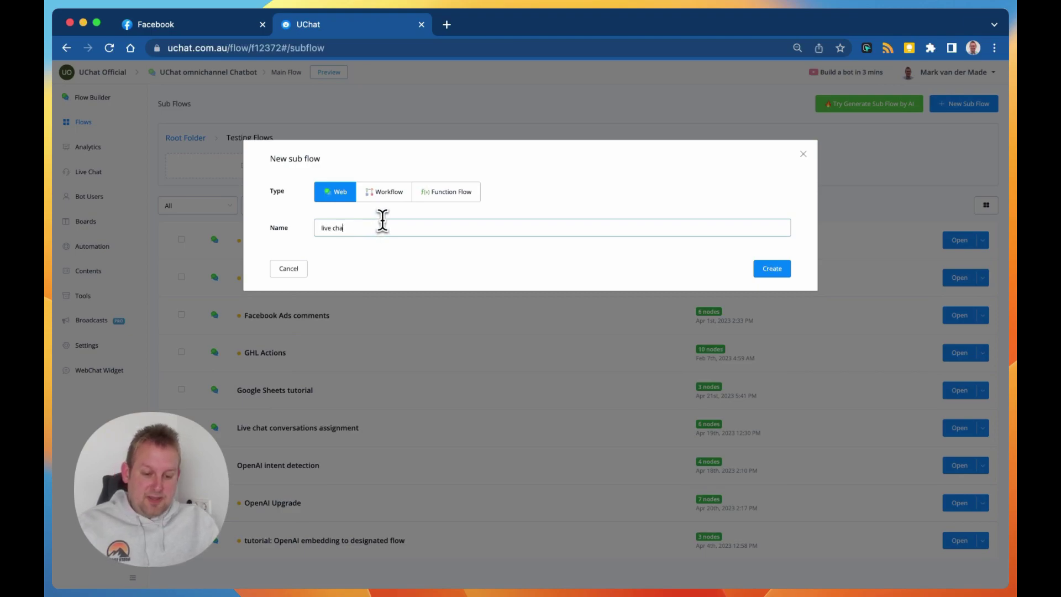
{"action": "type", "text": "t agent "}
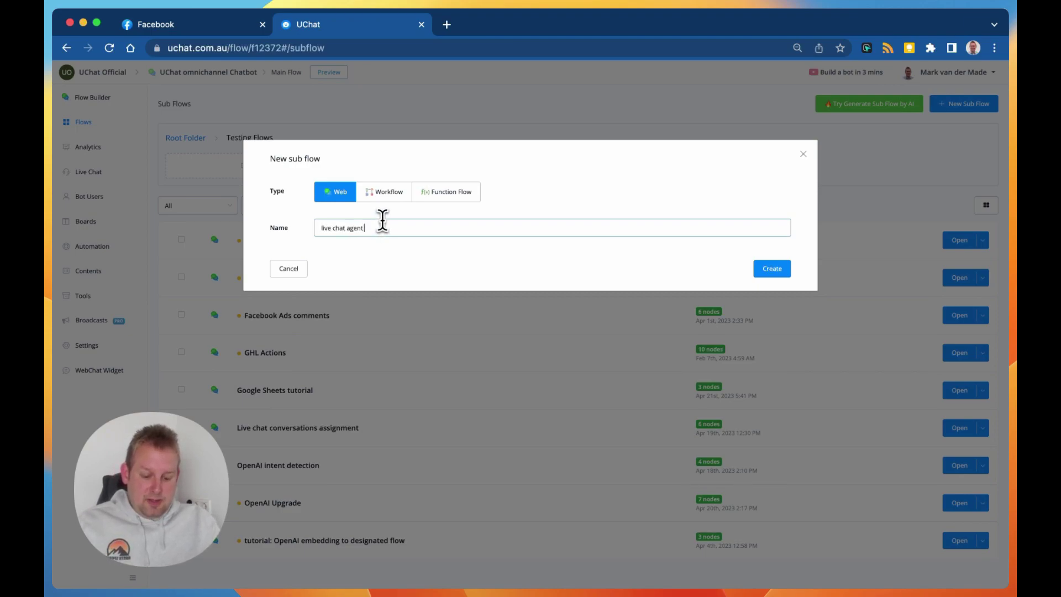
{"action": "type", "text": "assignement"}
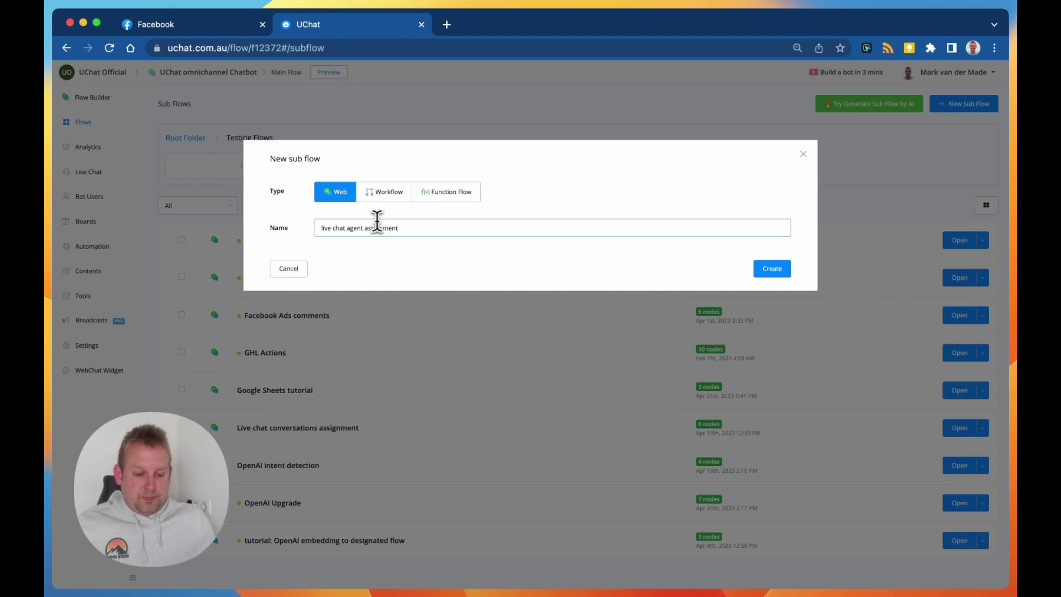
- Create the sub flow and add an action step containing an Assign to Agent Group action
{"action": "left_click", "coordinate": [771, 268]}
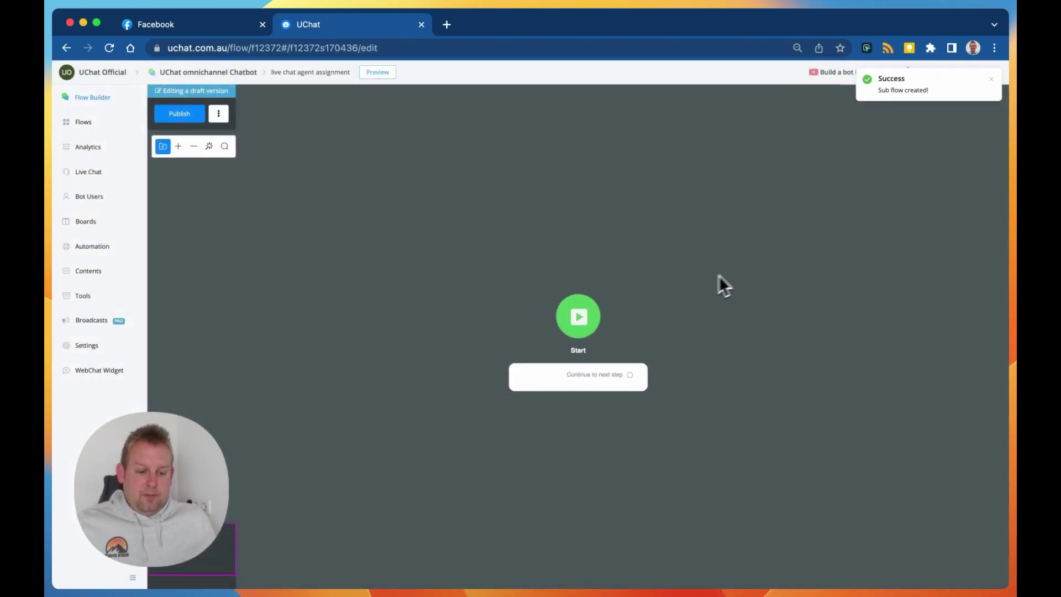
{"action": "left_click_drag", "start_coordinate": [595, 355], "coordinate": [270, 308]}
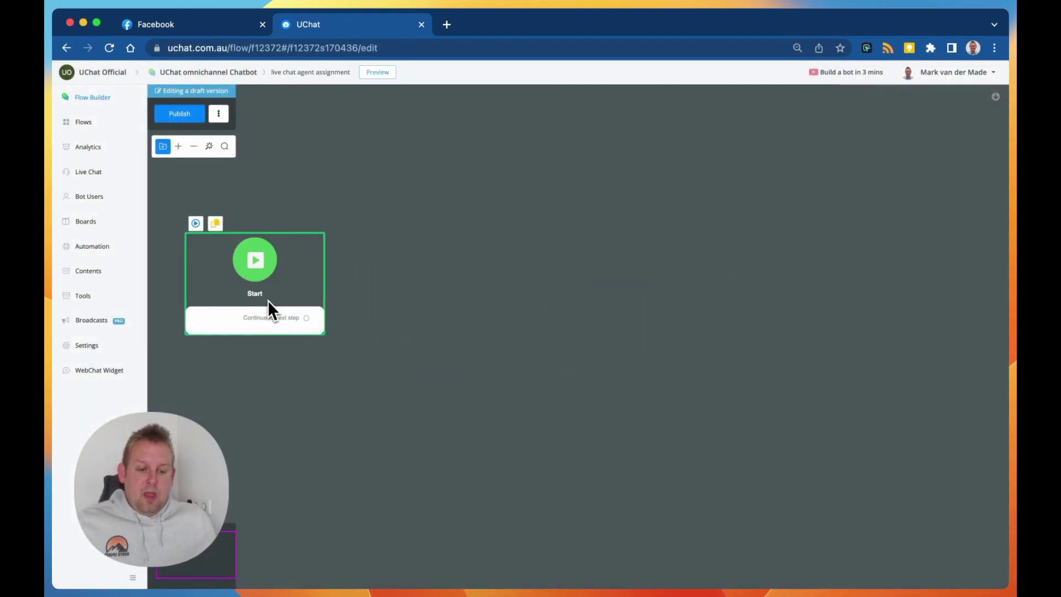
{"action": "left_click", "coordinate": [423, 323]}
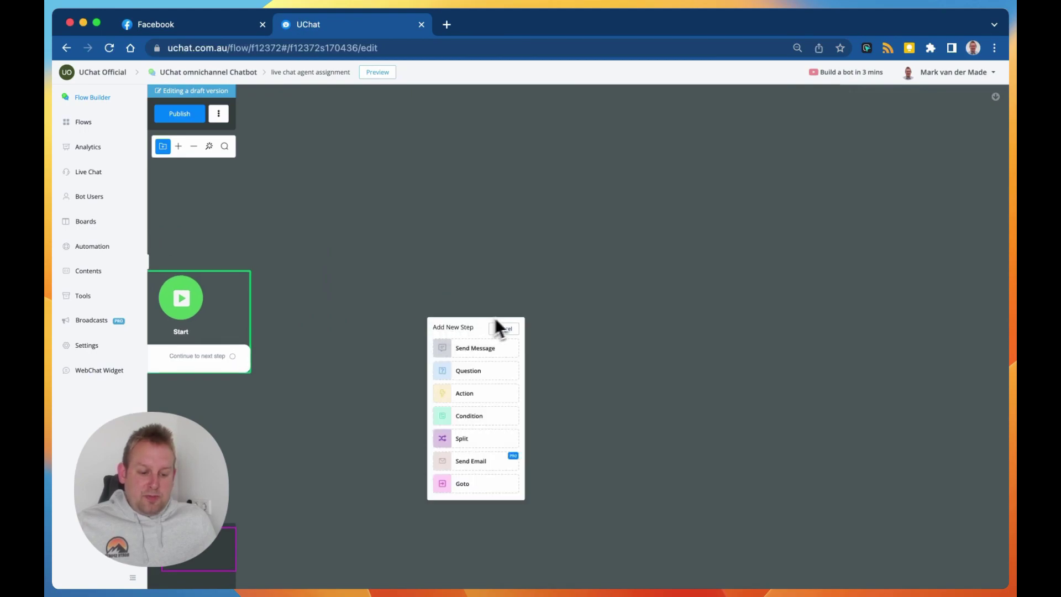
{"action": "left_click", "coordinate": [474, 400]}
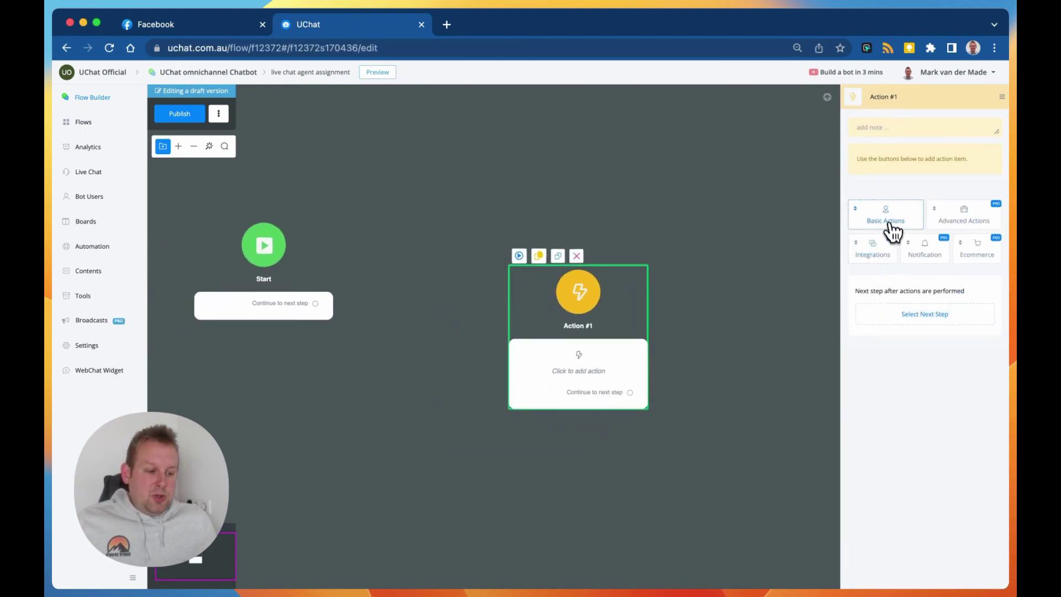
{"action": "left_click", "coordinate": [888, 226]}
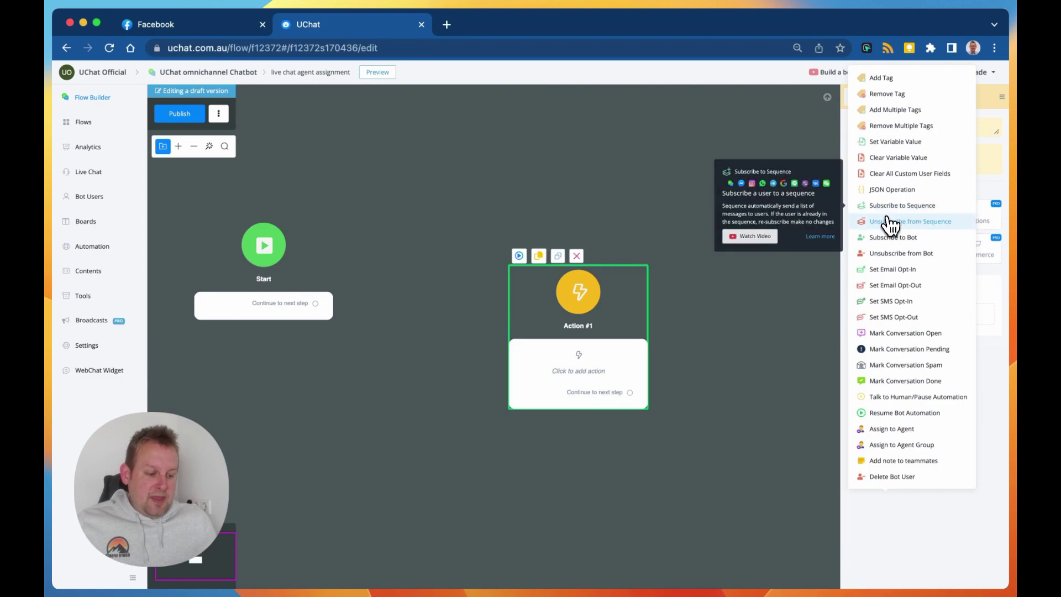
{"action": "left_click", "coordinate": [918, 445]}
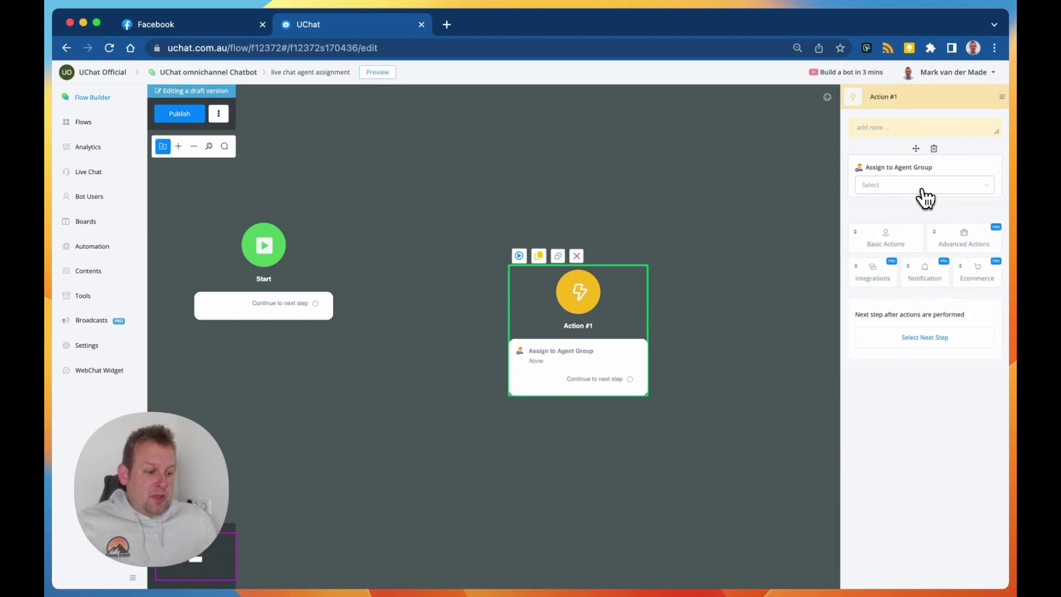
- Check the available agent groups, then delete the Action #1 step
{"action": "left_click", "coordinate": [910, 188]}
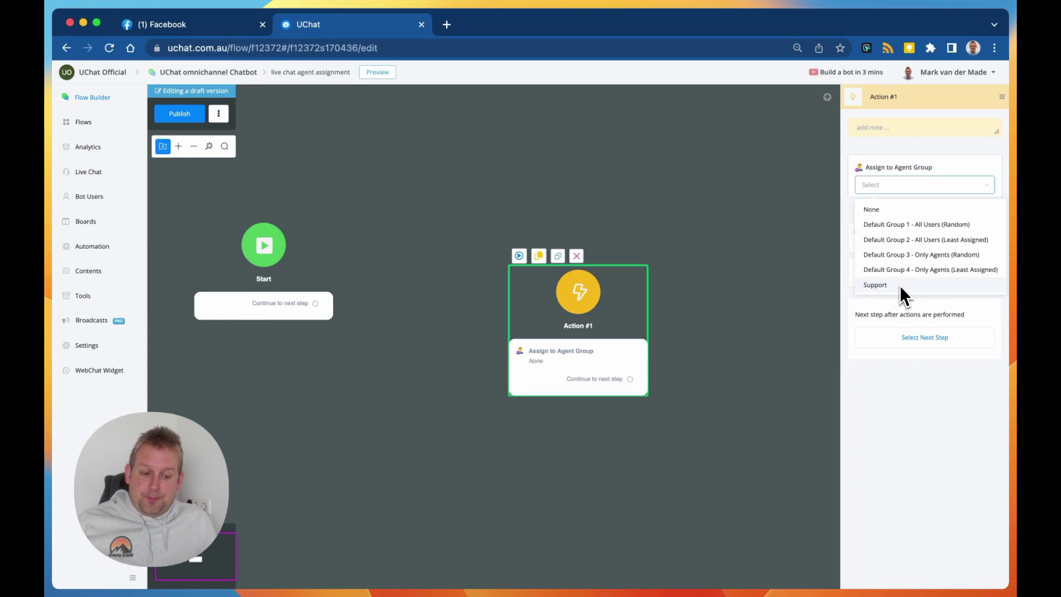
{"action": "left_click", "coordinate": [576, 256]}
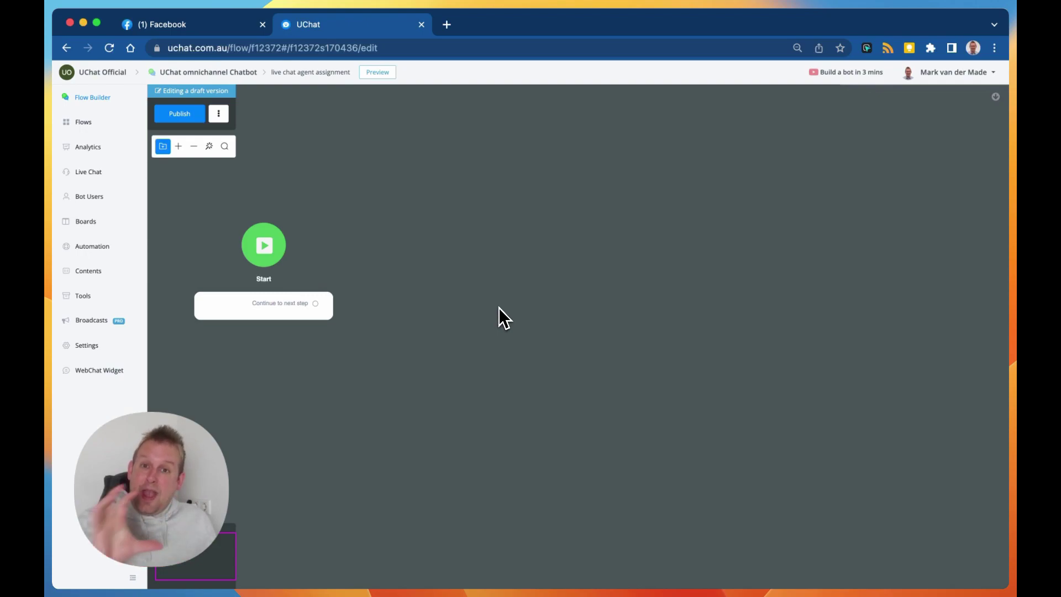
- Add a Condition #1 step and give it a new condition group
{"action": "left_click", "coordinate": [499, 305]}
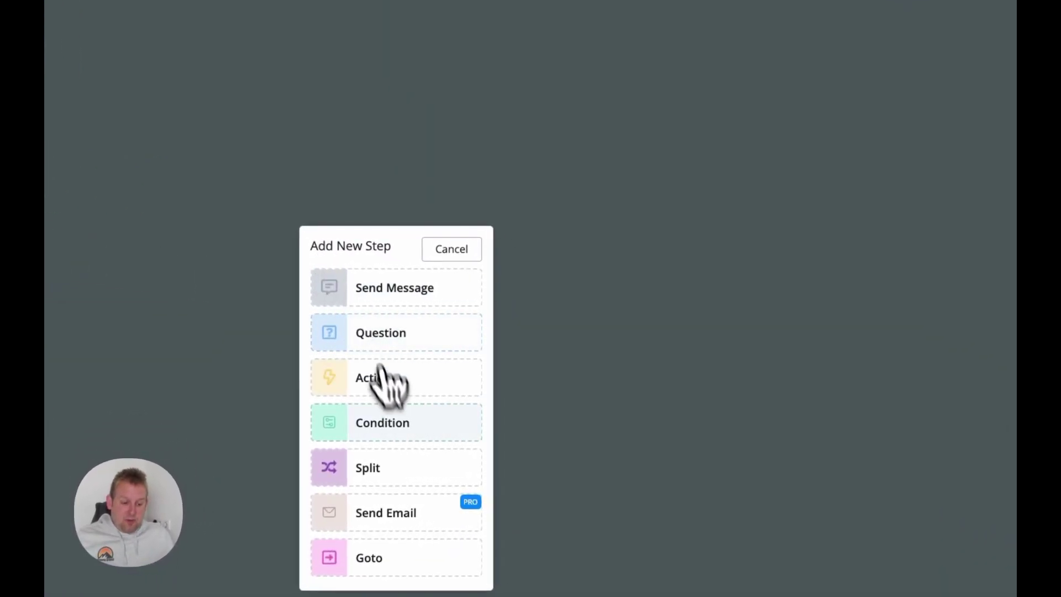
{"action": "left_click", "coordinate": [396, 424]}
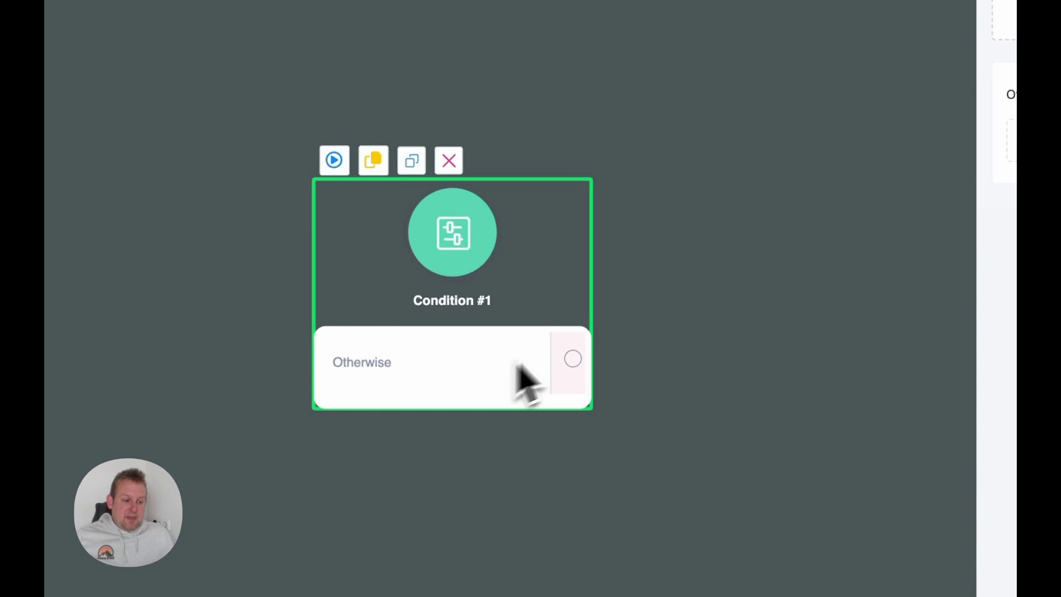
{"action": "left_click", "coordinate": [865, 250]}
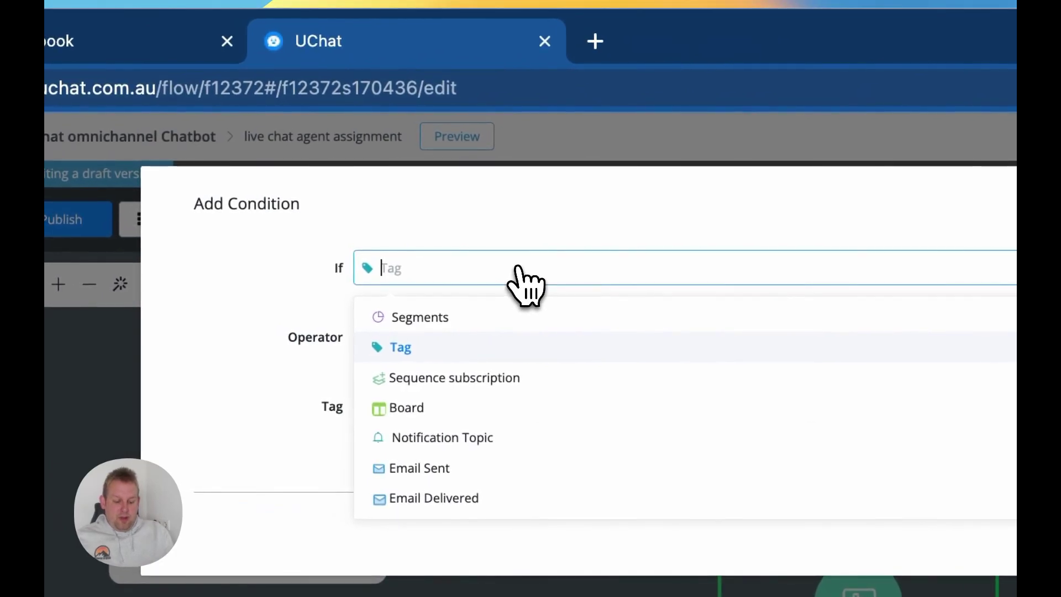
- Set the condition to 'Is assigned agent online' is Yes, then search the 'agent' fields again
{"action": "type", "text": "agent"}
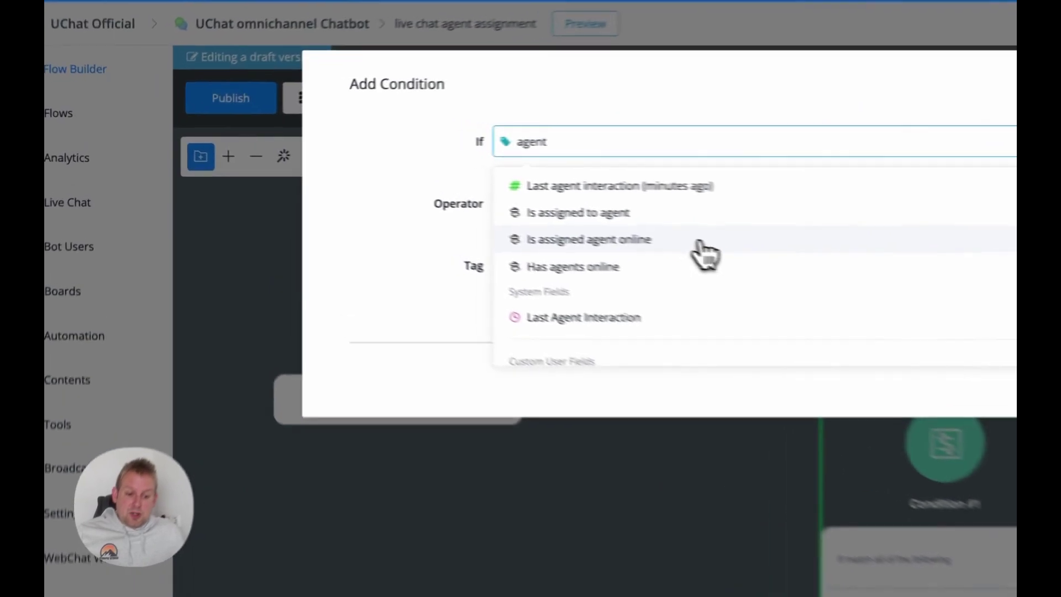
{"action": "left_click", "coordinate": [429, 192]}
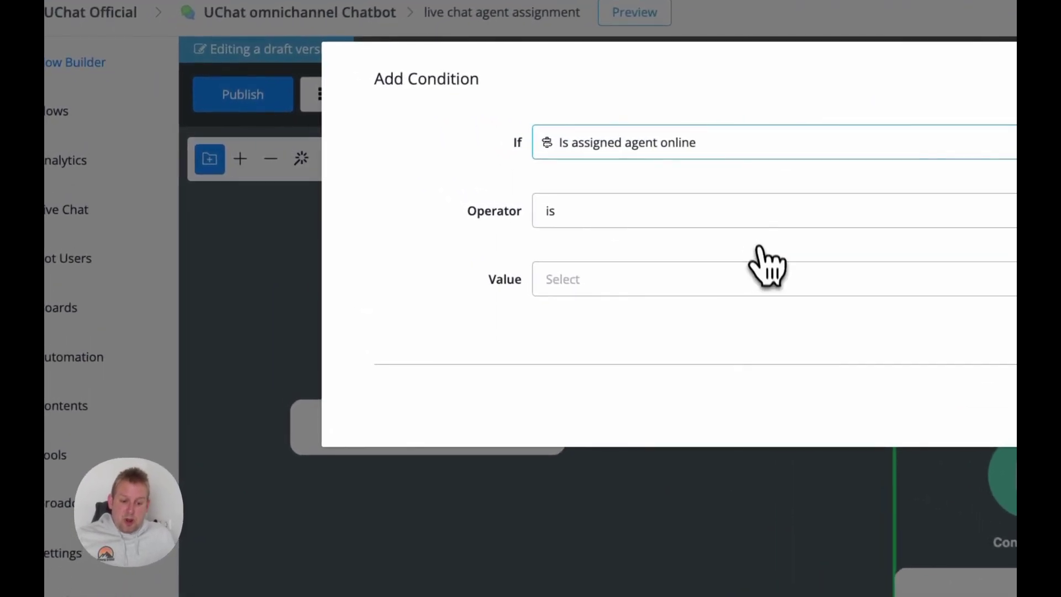
{"action": "left_click", "coordinate": [757, 217]}
{"action": "left_click", "coordinate": [754, 260]}
{"action": "left_click", "coordinate": [753, 279]}
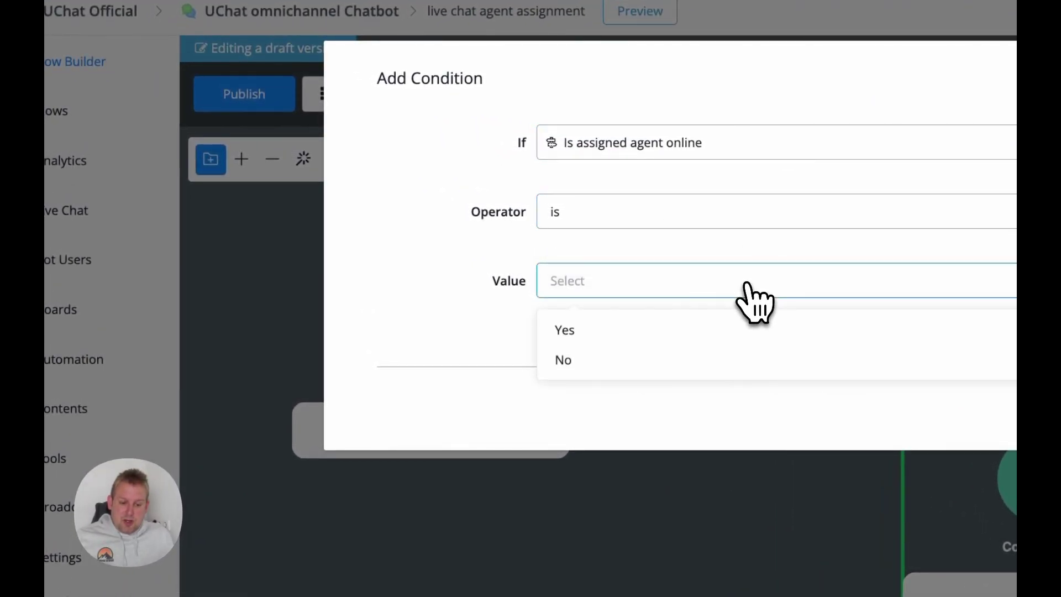
{"action": "left_click", "coordinate": [569, 331]}
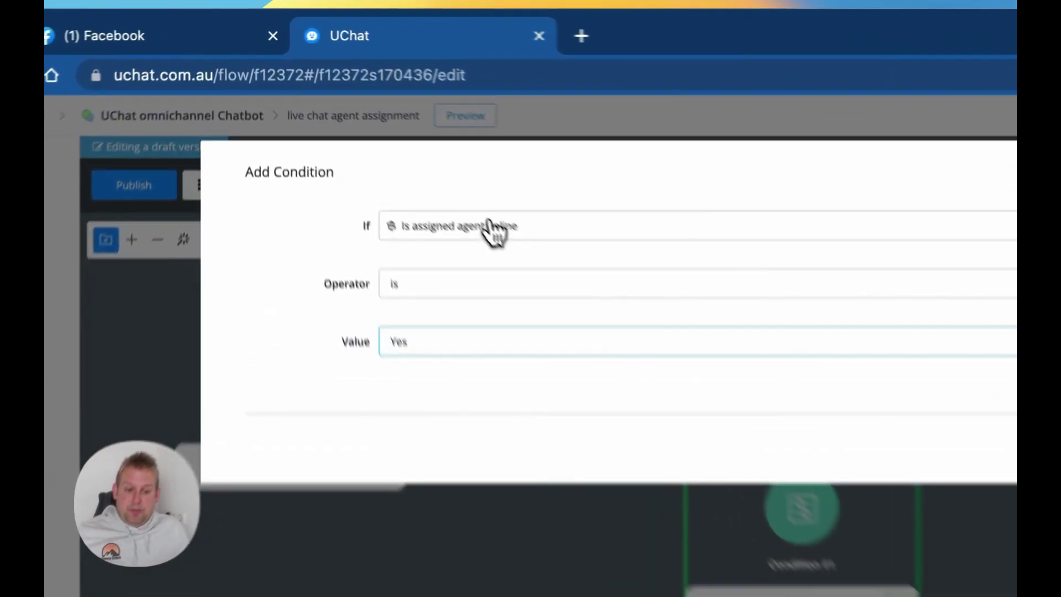
{"action": "left_click", "coordinate": [391, 138]}
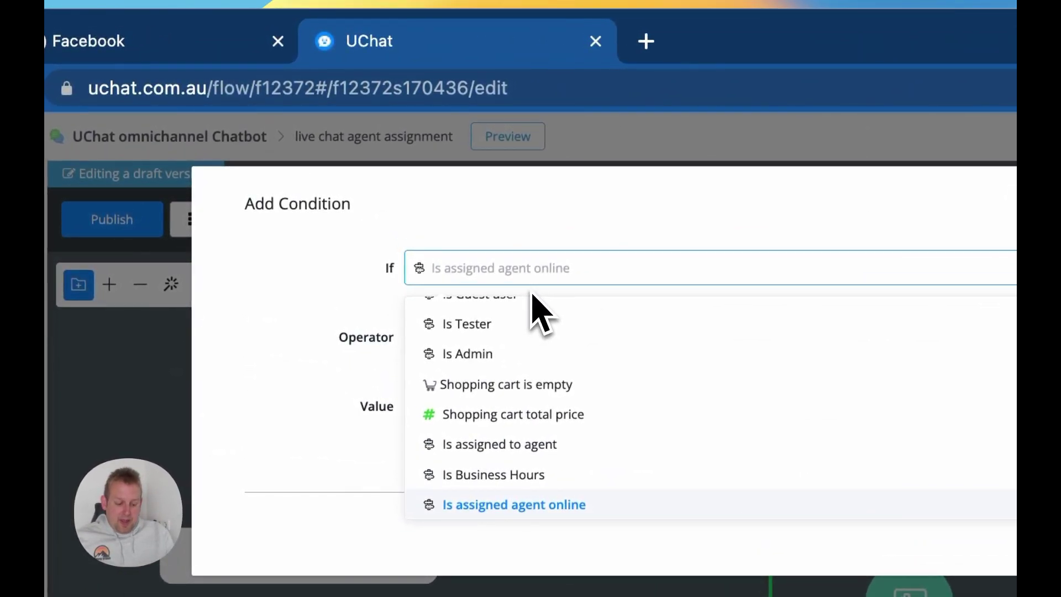
{"action": "type", "text": "agent"}
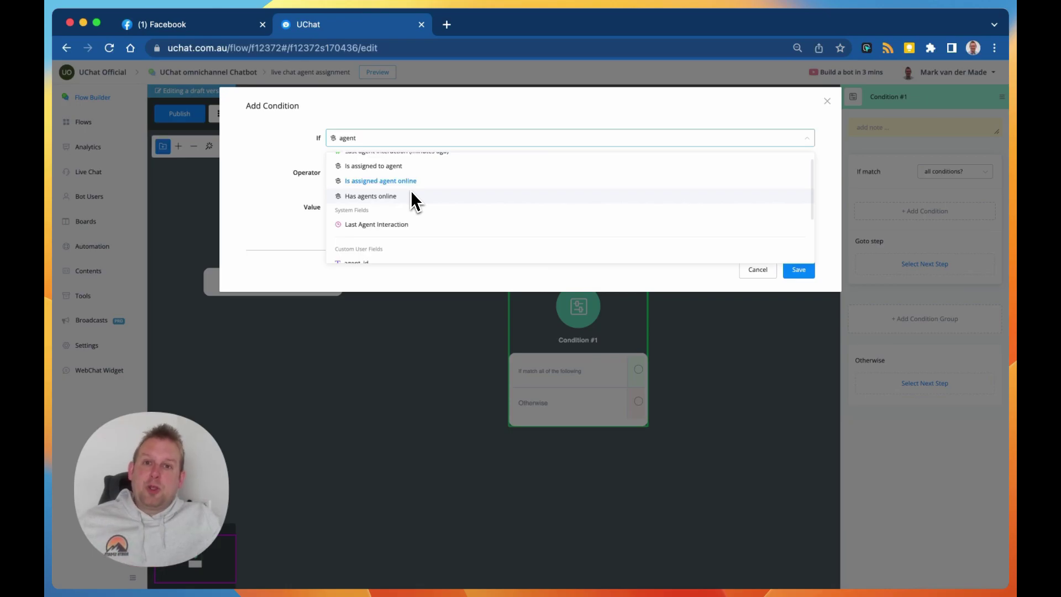
- Choose Last Agent Interaction as the condition field and look through its operator options
{"action": "left_click", "coordinate": [436, 225]}
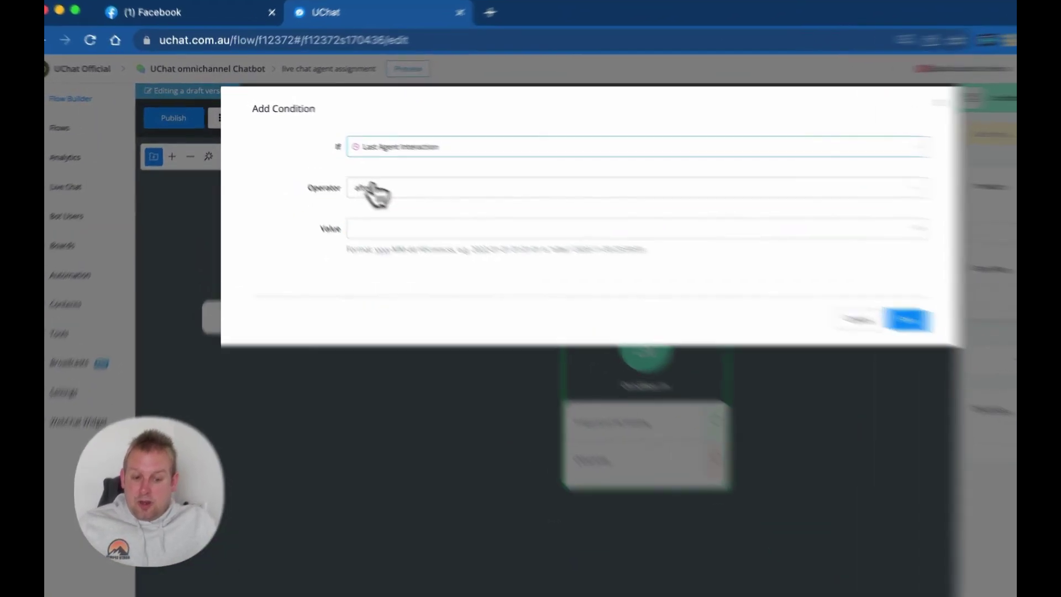
{"action": "left_click", "coordinate": [379, 170]}
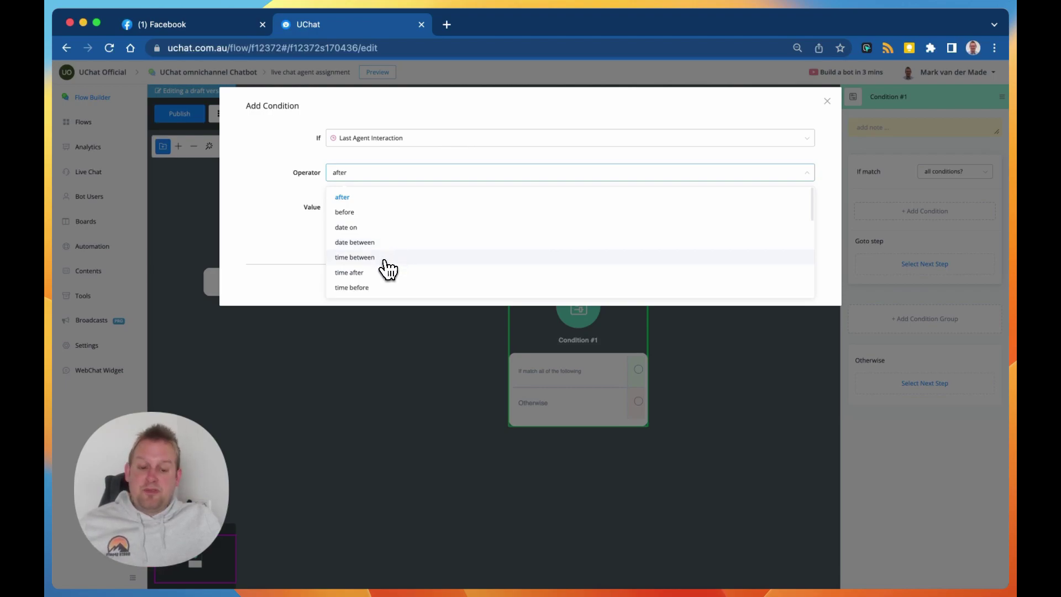
{"action": "scroll", "coordinate": [387, 269], "scroll_direction": "down", "scroll_amount": 5}
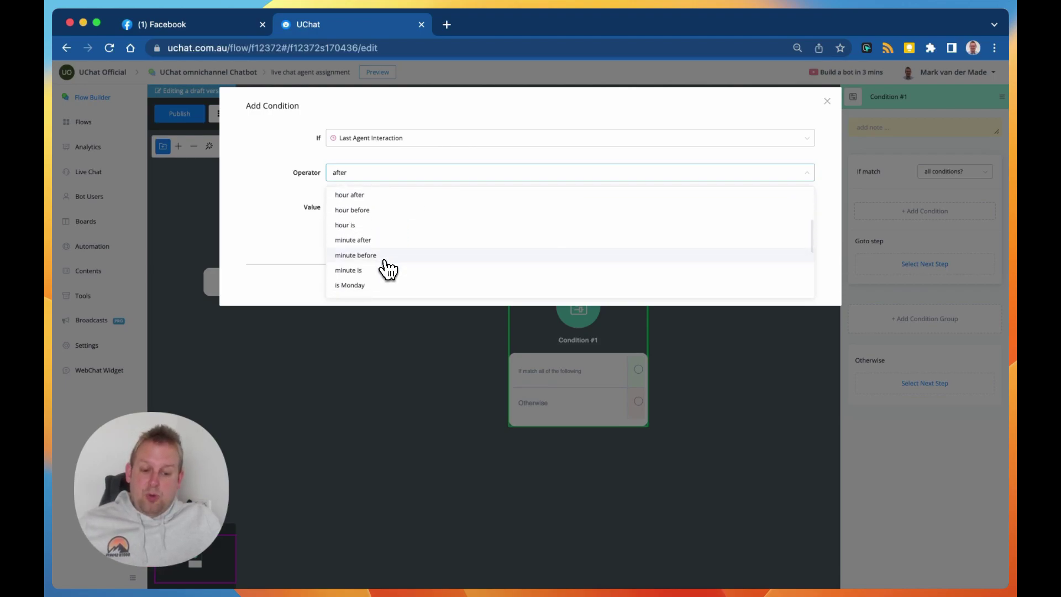
{"action": "scroll", "coordinate": [387, 269], "scroll_direction": "down", "scroll_amount": 4}
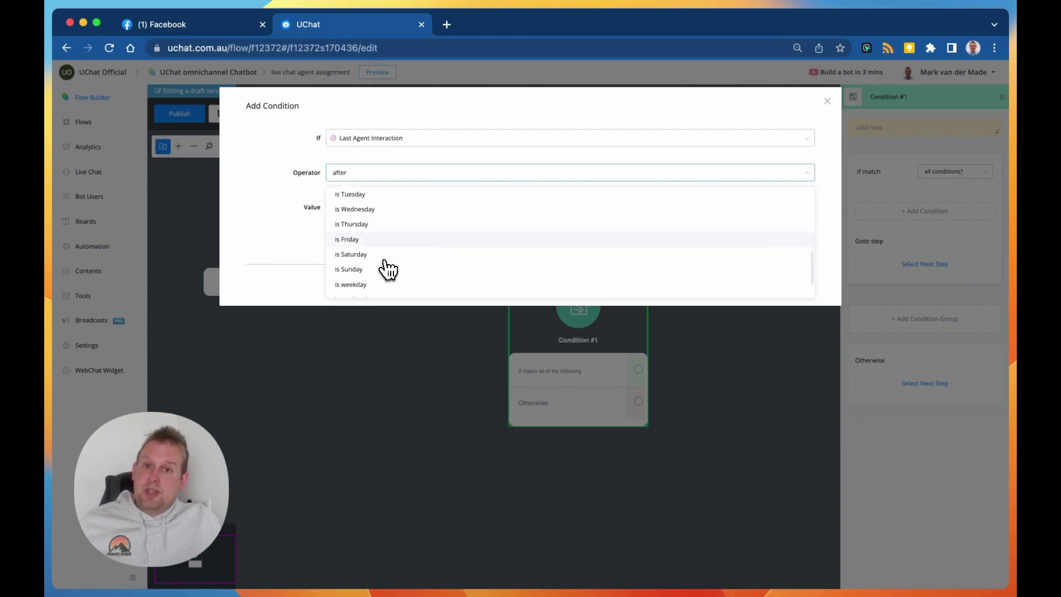
{"action": "scroll", "coordinate": [386, 269], "scroll_direction": "down", "scroll_amount": 3}
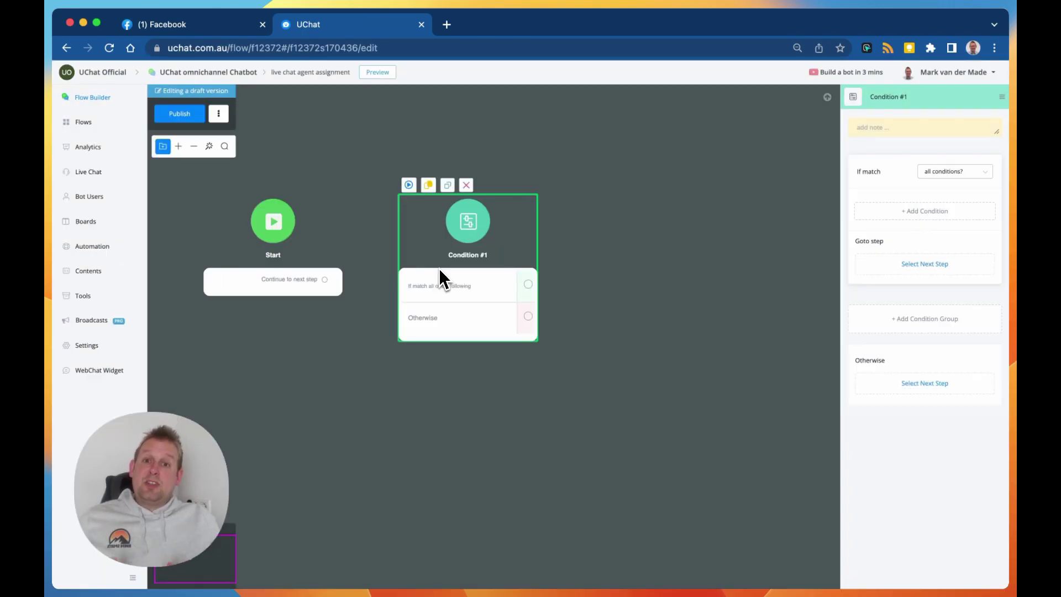